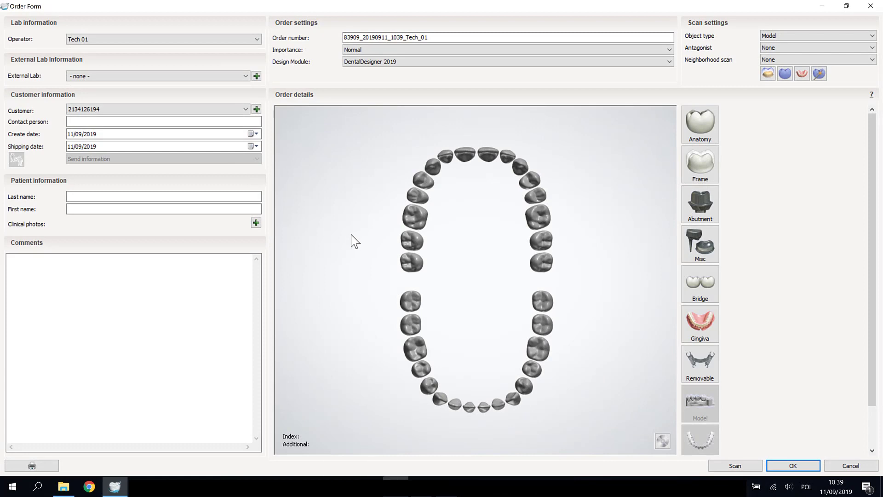
# Order a Copy Denture gingiva in Model Material for upper teeth 17 to 27
pyautogui.click(412, 242)
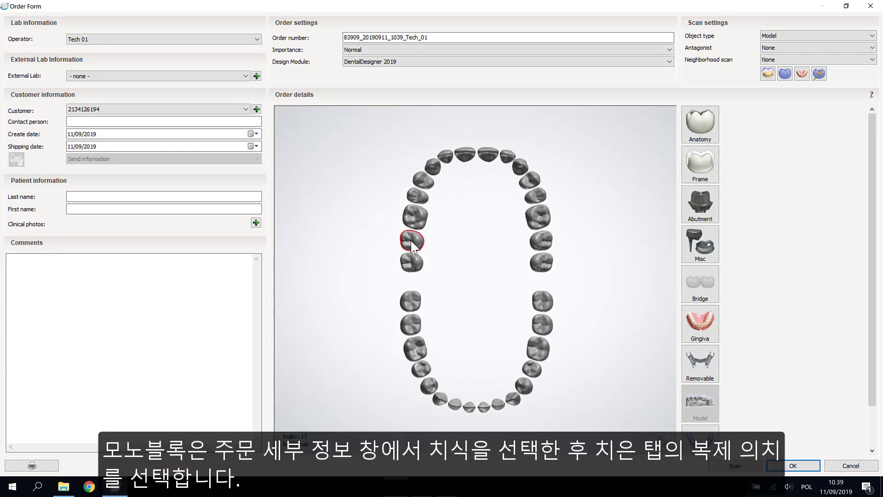
pyautogui.keyDown('shift'); pyautogui.click(543, 243); pyautogui.keyUp('shift')
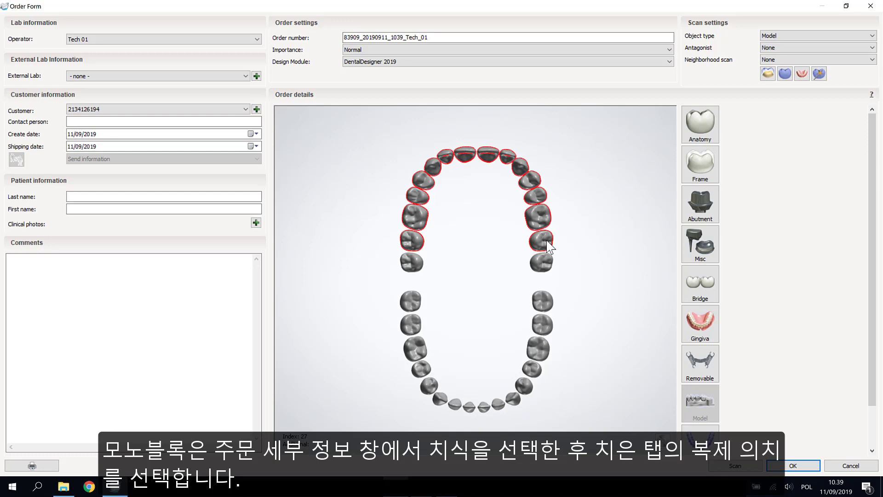
pyautogui.click(692, 319)
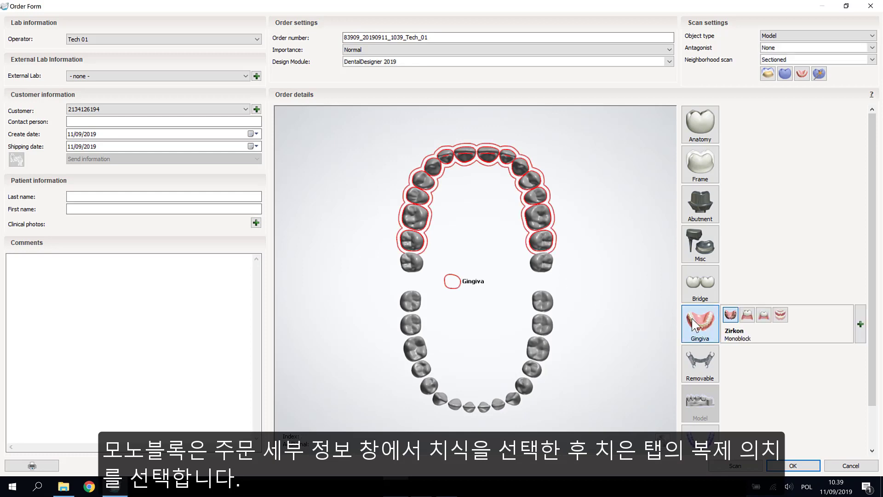
pyautogui.click(780, 314)
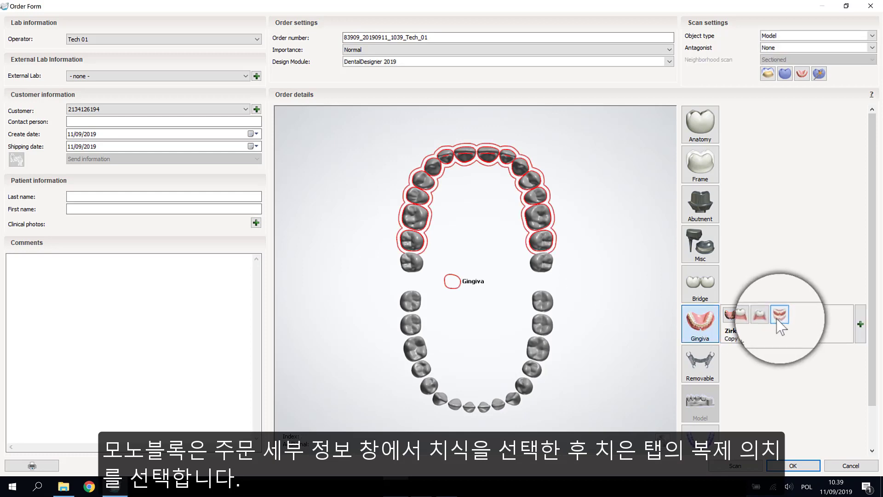
pyautogui.click(821, 329)
pyautogui.click(847, 299)
pyautogui.click(827, 341)
# Keep the scan object type as Model with no antagonist
pyautogui.click(873, 36)
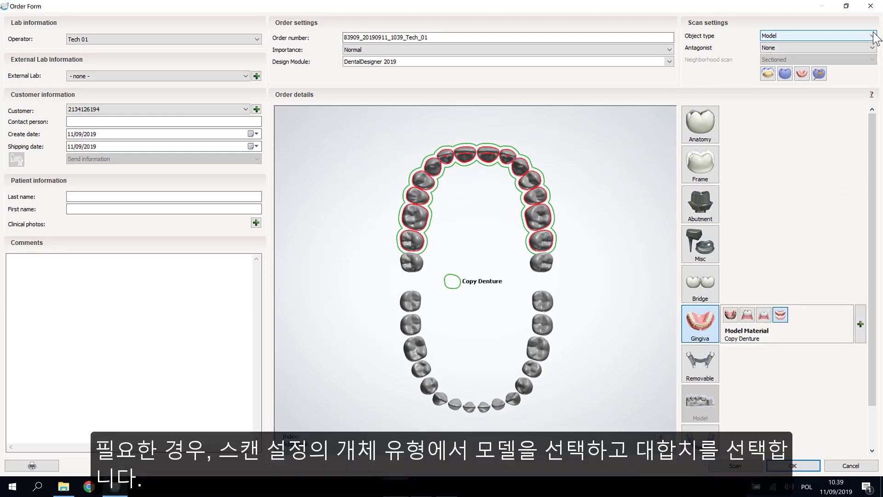
pyautogui.click(873, 36)
pyautogui.click(873, 48)
pyautogui.click(872, 54)
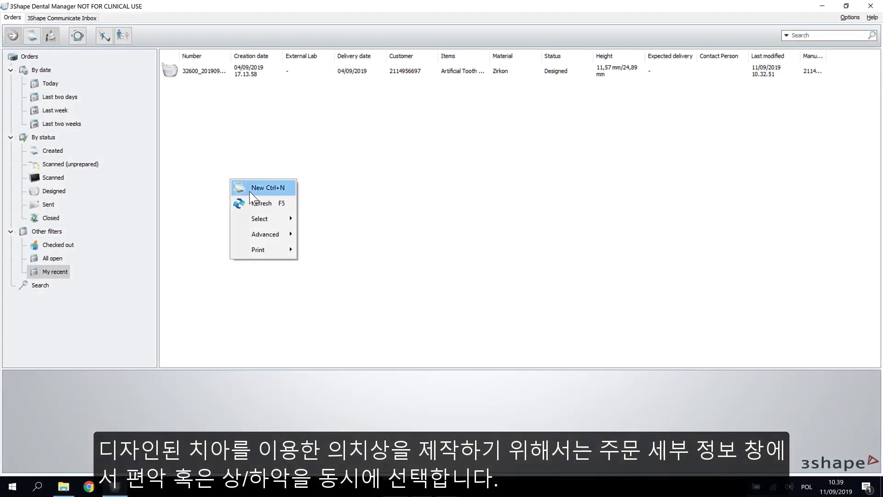
# Start a new order with Copy Denture gingiva in Model Material for teeth 17–27
pyautogui.click(250, 191)
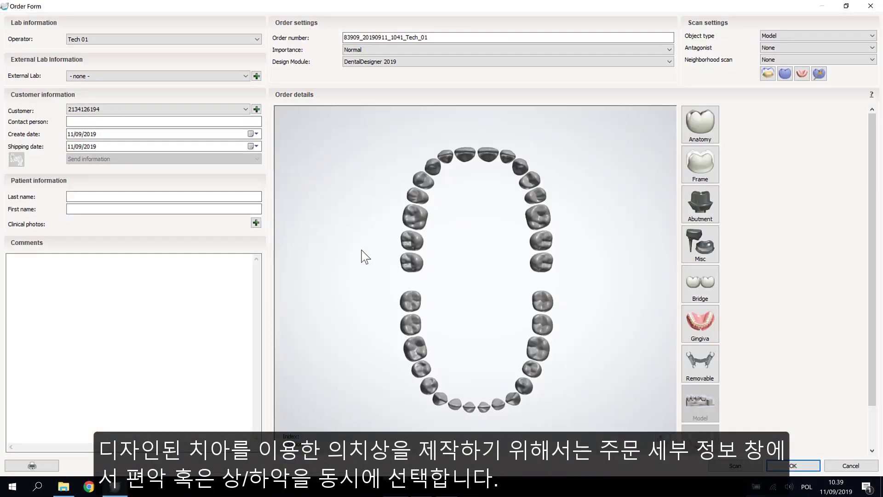
pyautogui.click(405, 240)
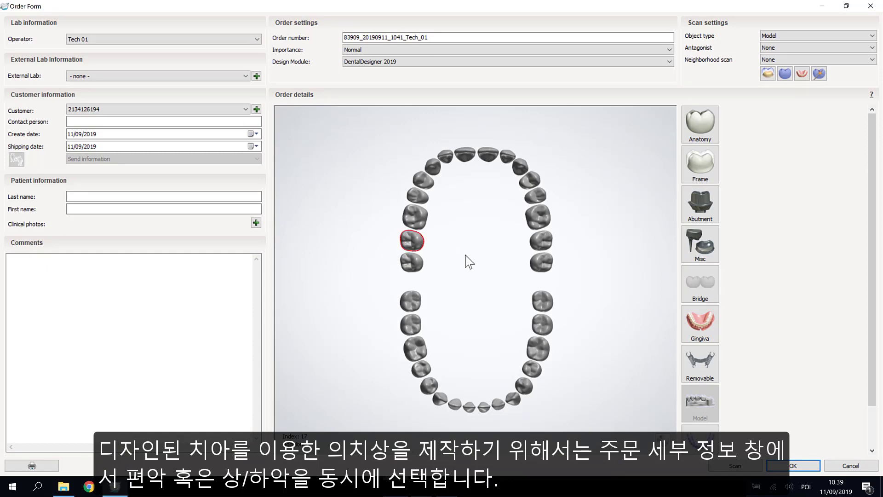
pyautogui.keyDown('shift'); pyautogui.click(536, 243); pyautogui.keyUp('shift')
pyautogui.click(695, 324)
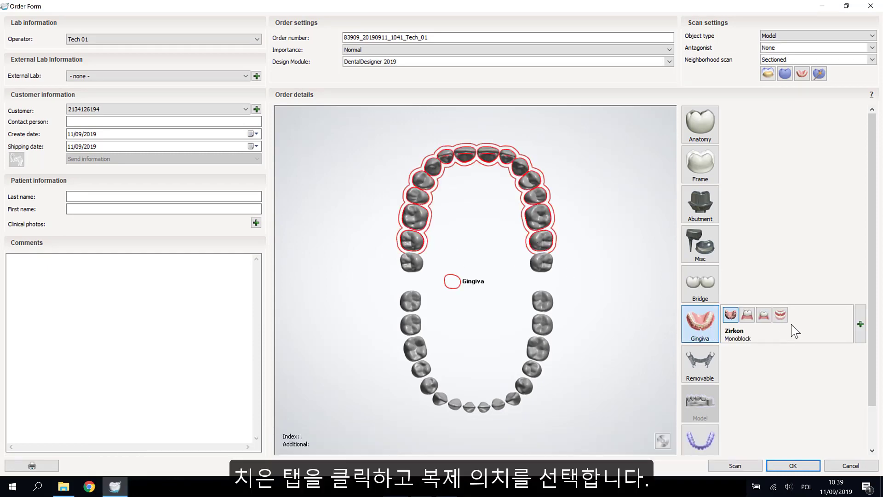
pyautogui.click(781, 317)
pyautogui.moveTo(864, 318)
pyautogui.click(847, 300)
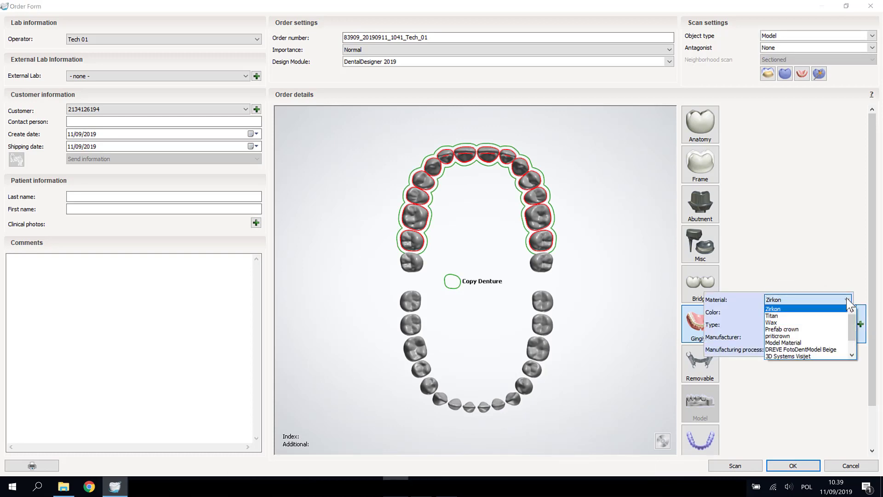
pyautogui.click(791, 339)
# Add Artificial Tooth anatomy in Model Material to the same arch
pyautogui.click(713, 128)
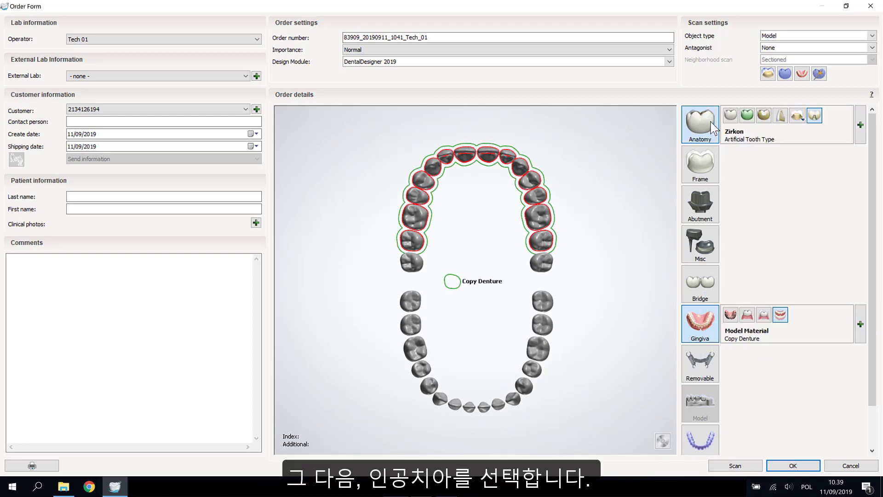
pyautogui.moveTo(861, 124)
pyautogui.click(846, 100)
pyautogui.click(845, 143)
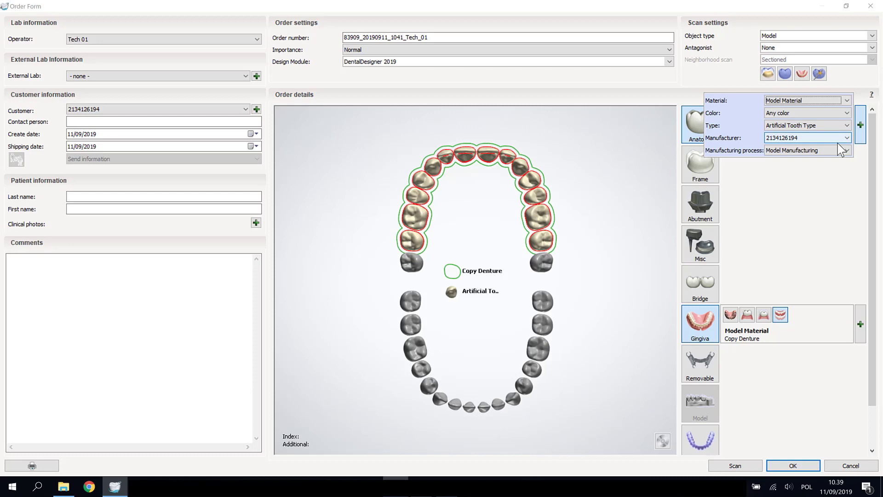
# Keep the object type as Model and set the antagonist to Antagonist model
pyautogui.click(873, 36)
pyautogui.click(873, 42)
pyautogui.click(871, 48)
pyautogui.click(869, 71)
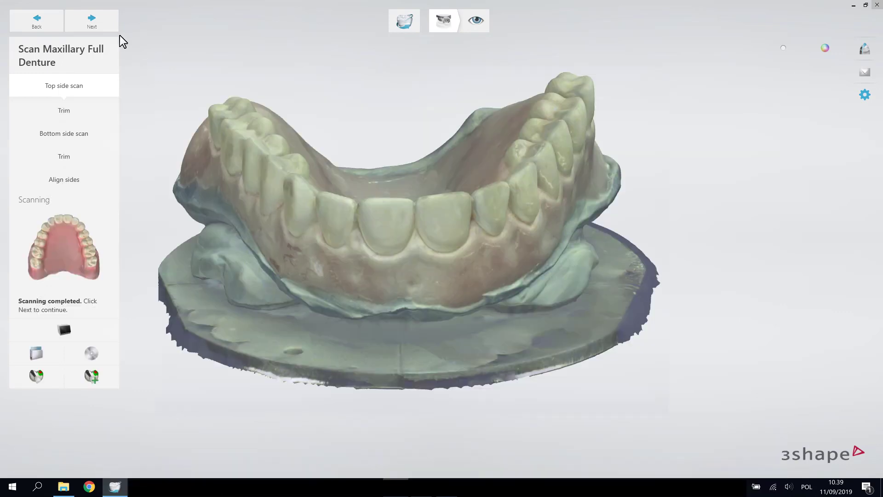
# Trim the top-side denture scan and run the bottom-side scan
pyautogui.click(116, 31)
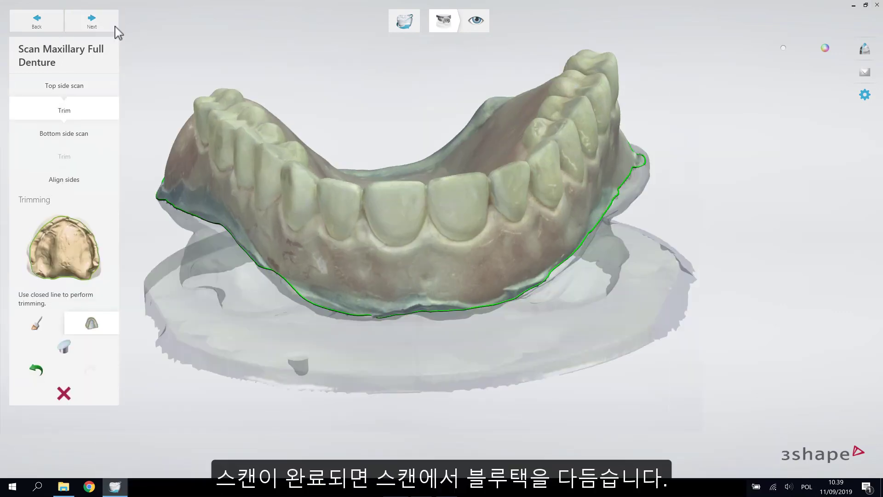
pyautogui.click(116, 30)
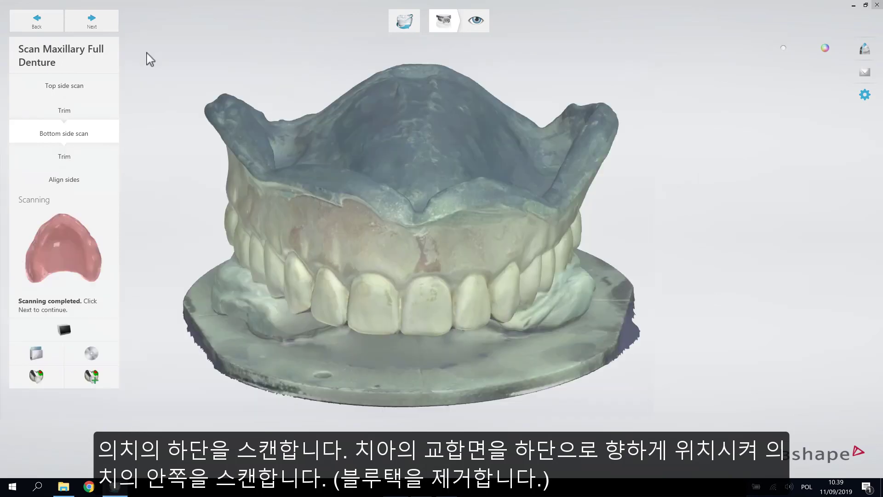
# Trim the bottom-side scan and accept the automatic alignment of both sides
pyautogui.click(114, 29)
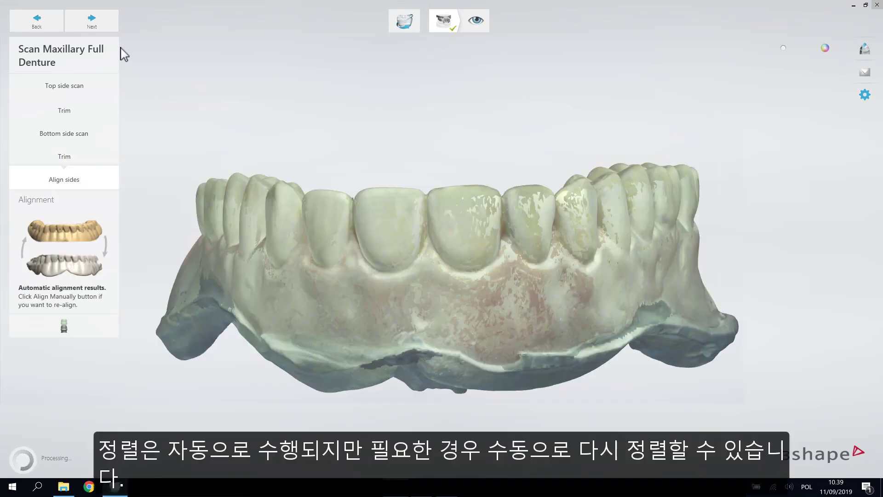
pyautogui.click(116, 26)
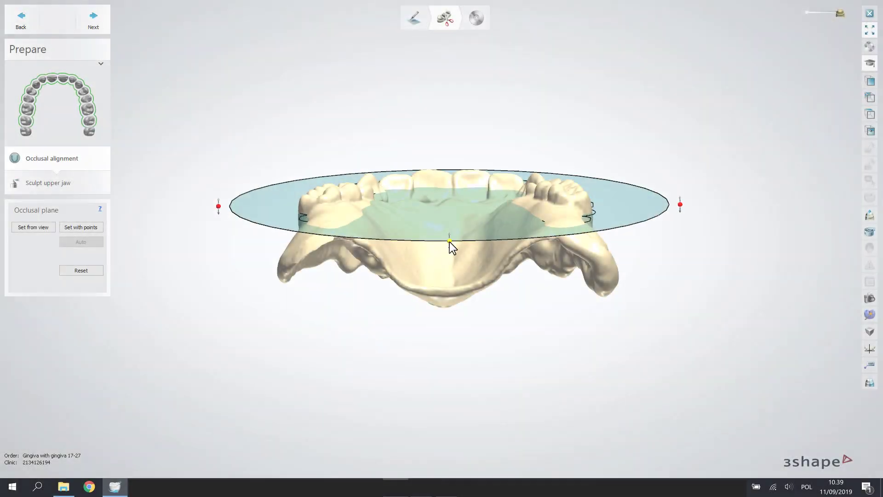
# Drag the occlusal plane's front handle to tilt it upward
pyautogui.moveTo(449, 242); pyautogui.dragTo(449, 225)
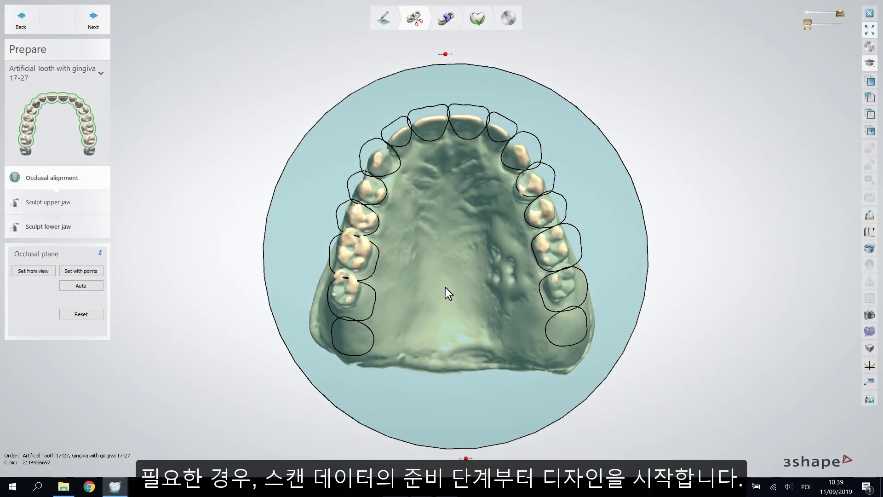
# Accept the occlusal plane, pass upper-jaw sculpting, and reach lower-jaw sculpting
pyautogui.moveTo(446, 288); pyautogui.dragTo(443, 288, button='right')
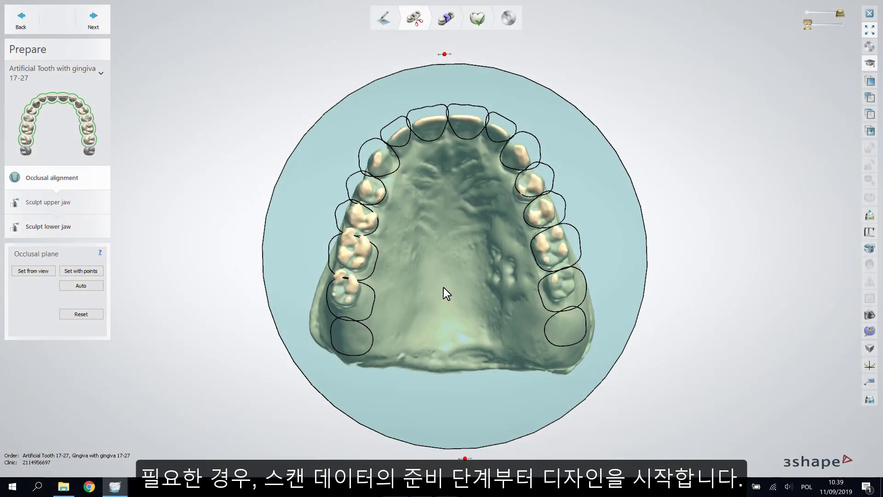
pyautogui.click(106, 25)
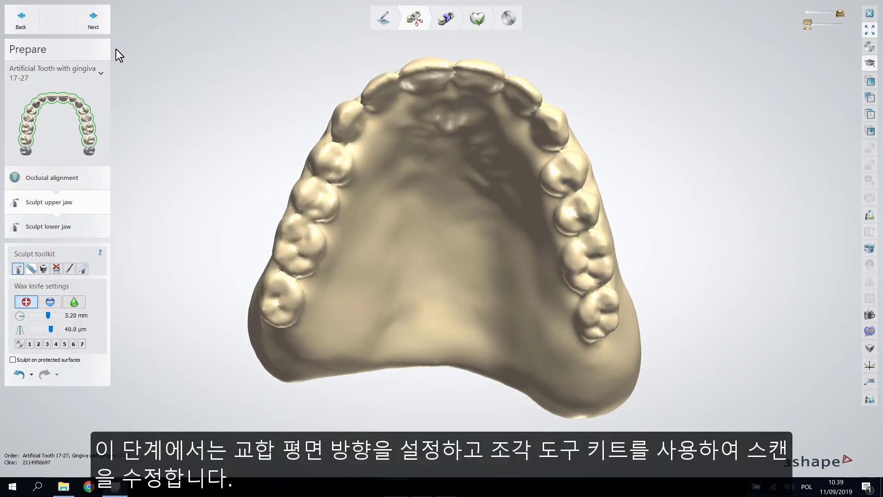
pyautogui.click(104, 22)
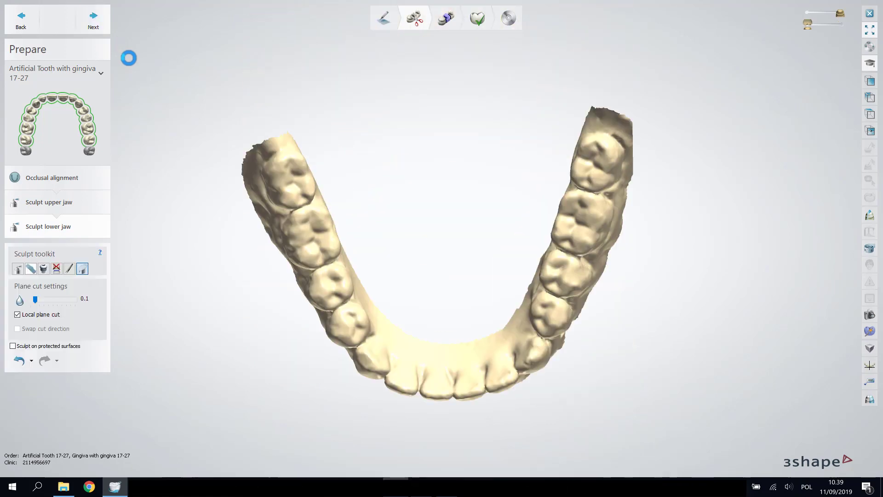
# Place annotation points on the tops of artificial teeth 17 through 11
pyautogui.click(104, 20)
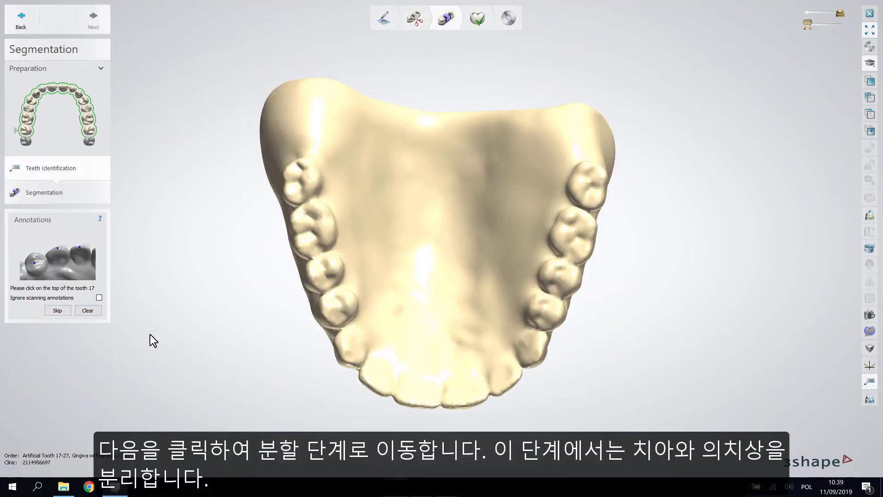
pyautogui.click(589, 184)
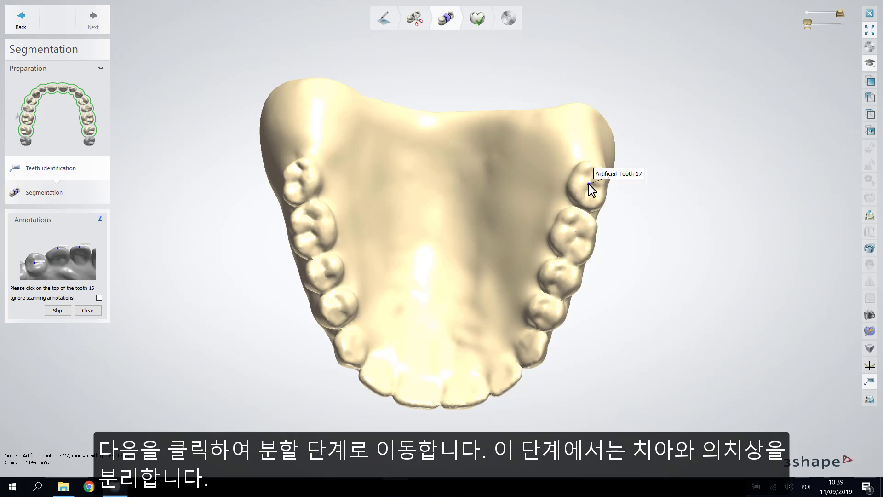
pyautogui.click(578, 236)
pyautogui.click(561, 281)
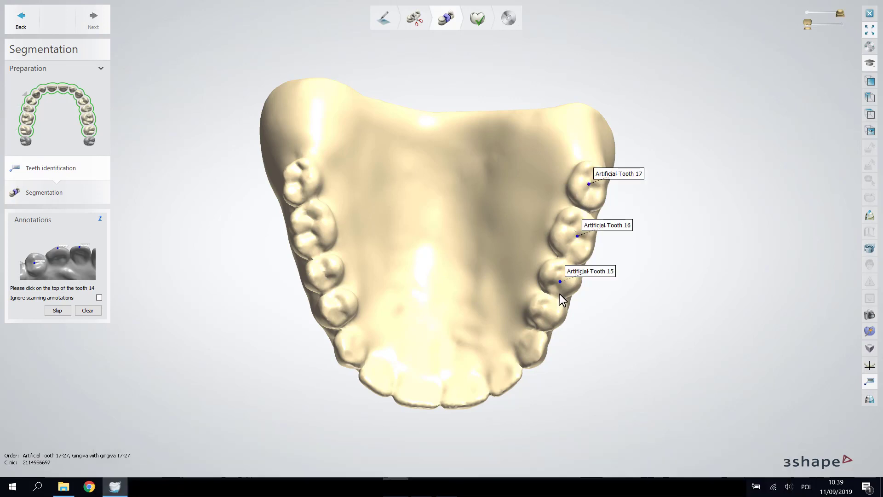
pyautogui.click(546, 314)
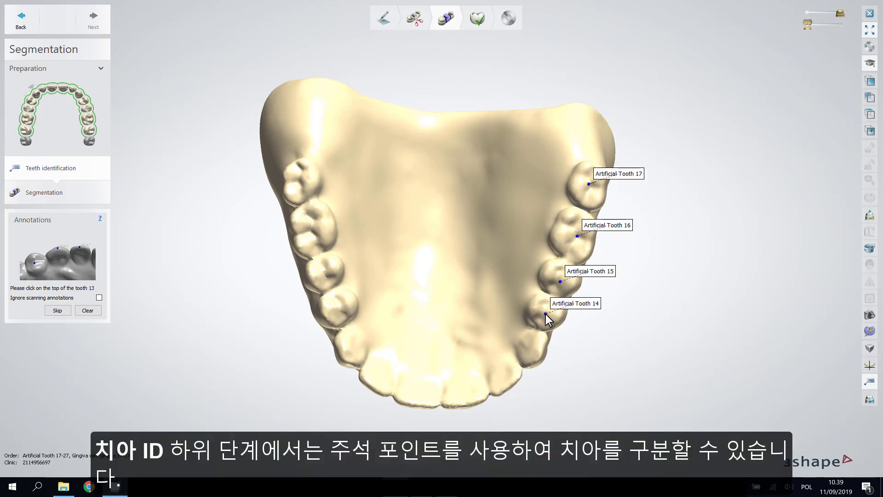
pyautogui.click(539, 358)
pyautogui.click(512, 383)
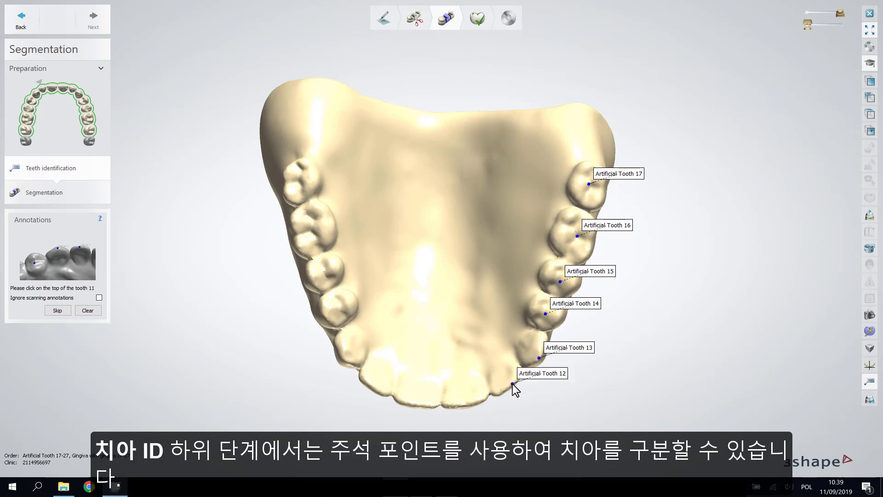
pyautogui.click(464, 407)
# Place annotation points on the tops of teeth 21 through 27
pyautogui.click(413, 405)
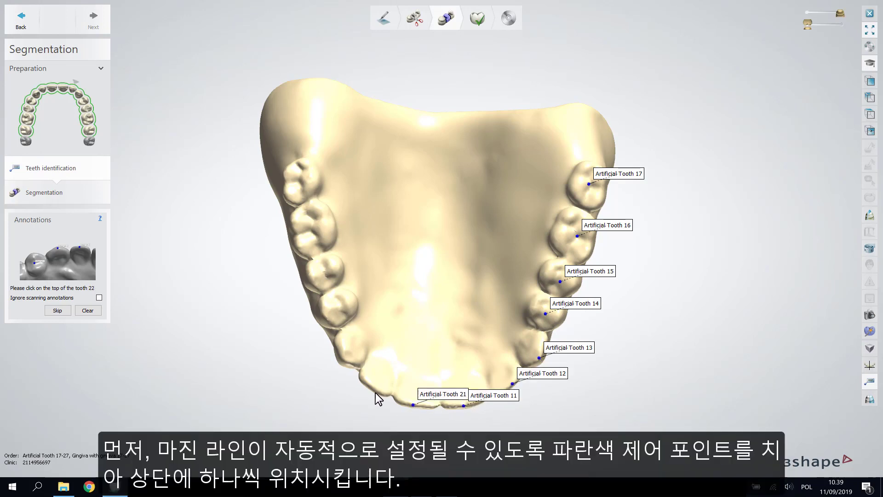
pyautogui.click(375, 391)
pyautogui.click(343, 358)
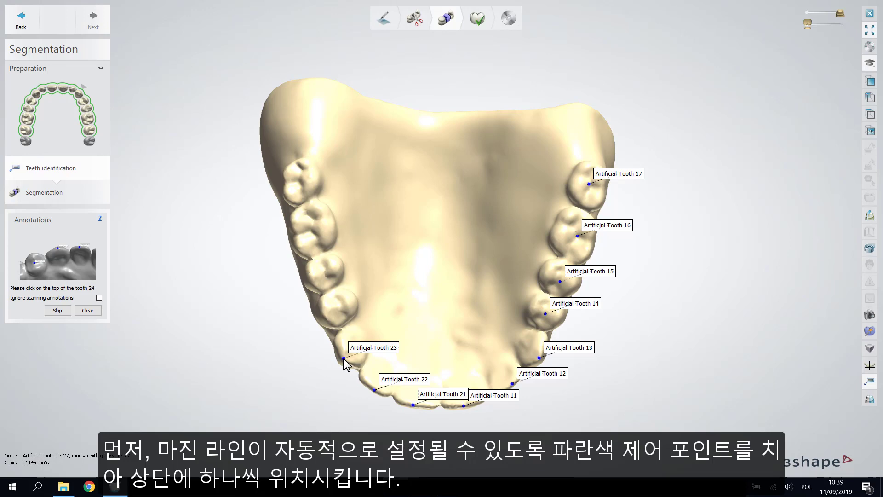
pyautogui.click(340, 308)
pyautogui.click(325, 272)
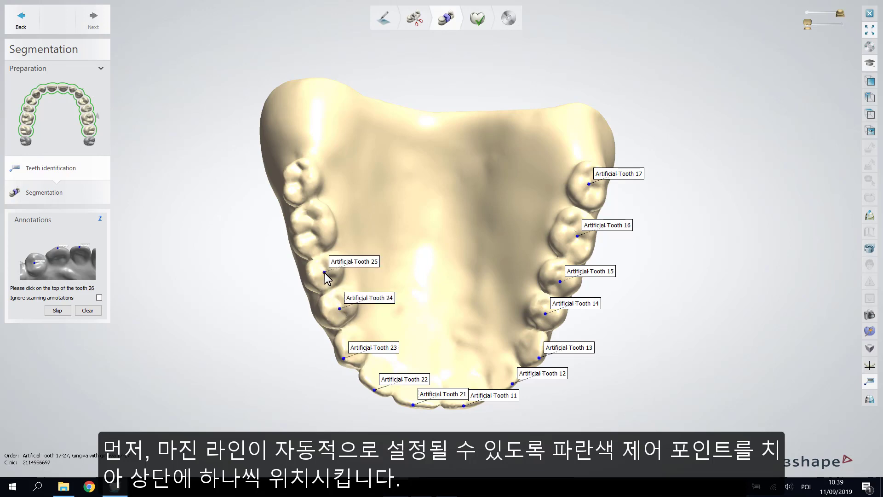
pyautogui.click(311, 228)
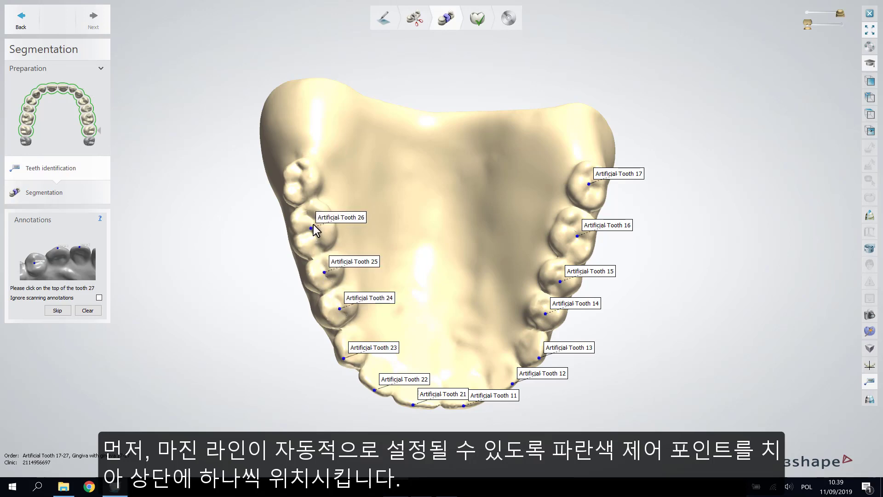
pyautogui.click(298, 181)
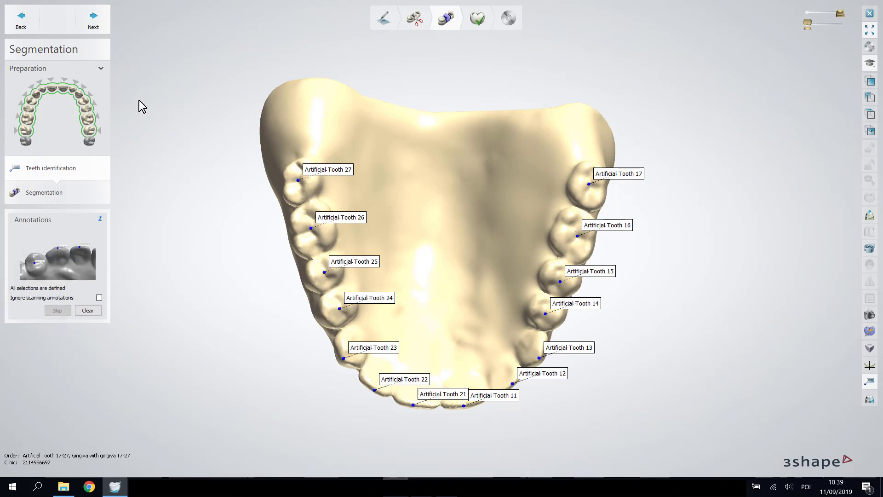
# Group the segmented teeth into three blocks: left back, front, right back
pyautogui.click(92, 26)
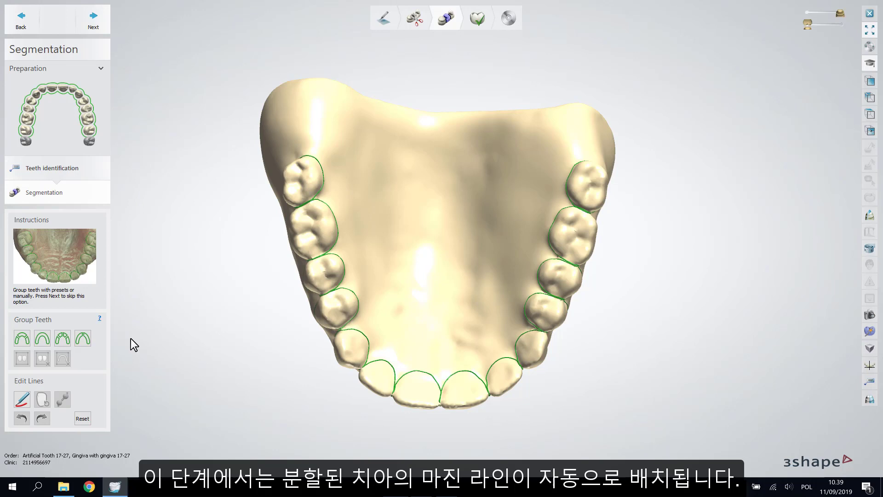
pyautogui.click(21, 341)
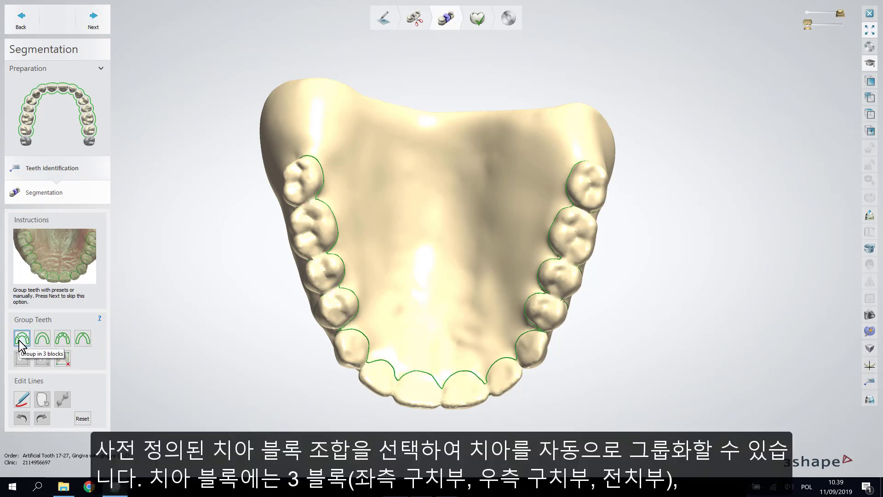
pyautogui.click(334, 259)
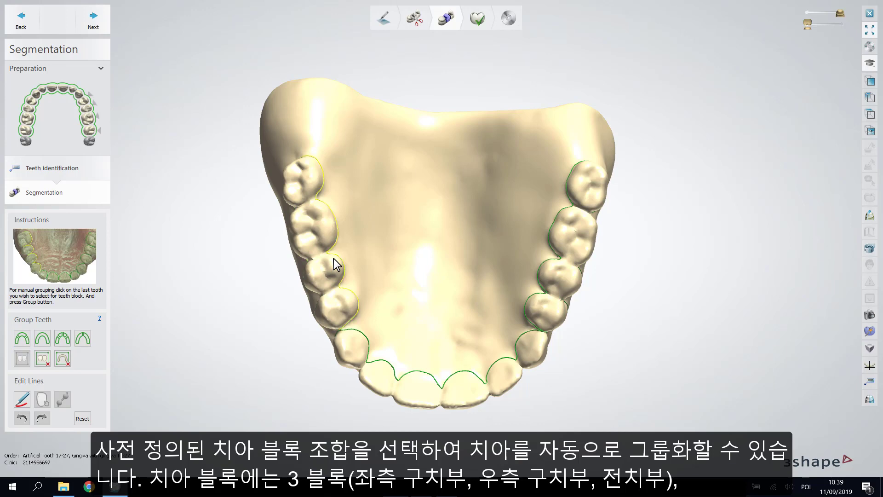
pyautogui.click(357, 345)
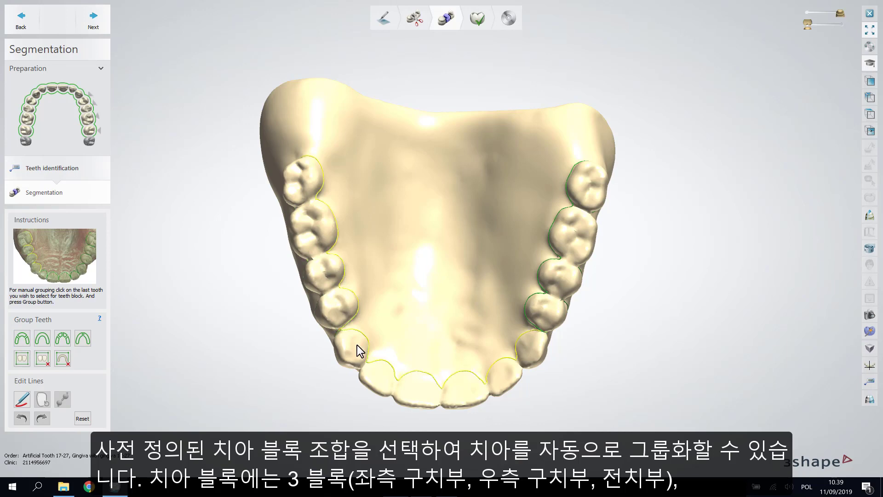
pyautogui.click(561, 279)
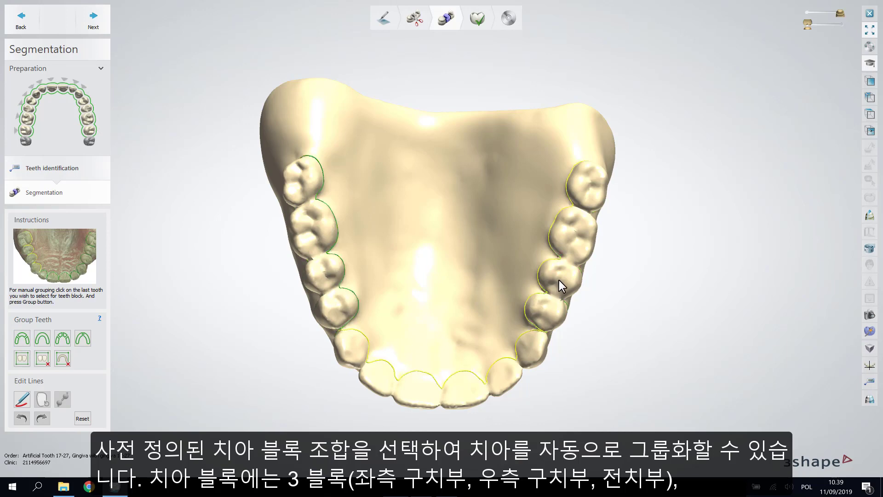
# Try the whole-arch and other Group Teeth presets, confirming each regroup with Yes
pyautogui.click(42, 339)
pyautogui.click(492, 260)
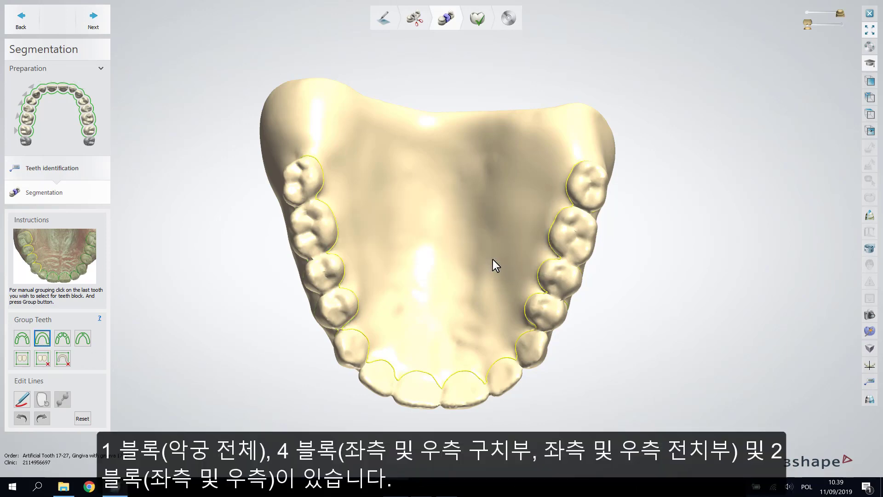
pyautogui.click(62, 339)
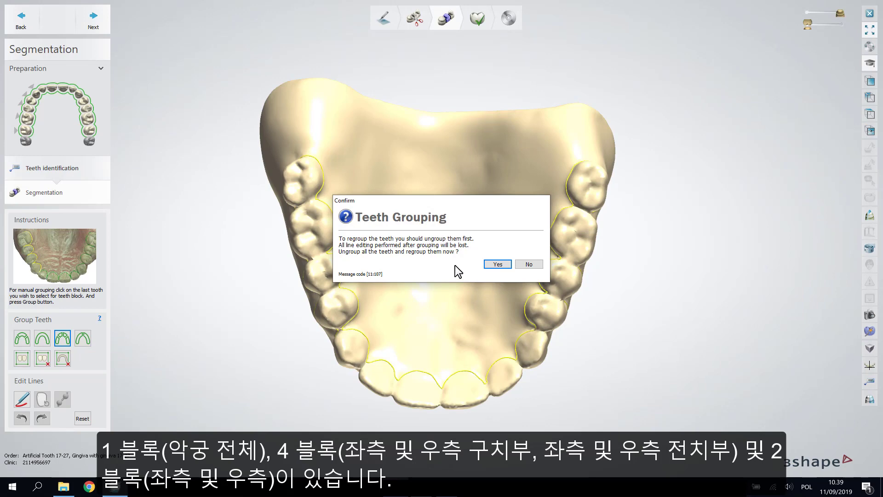
pyautogui.click(491, 264)
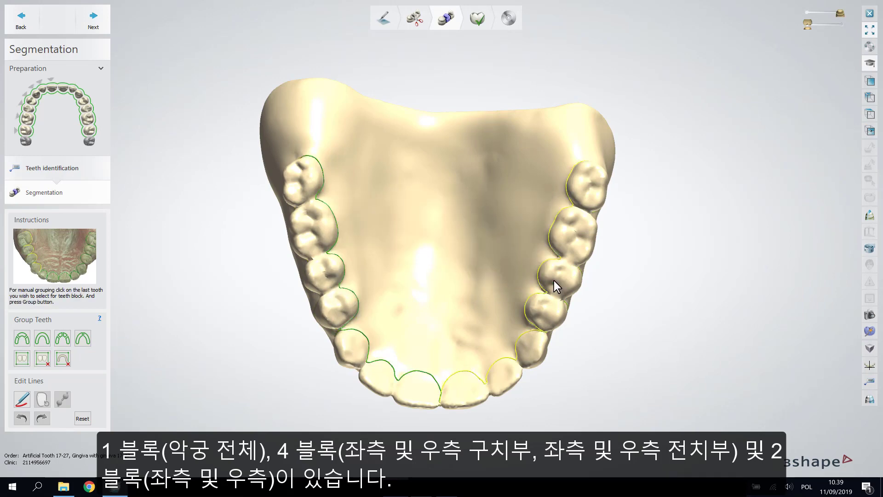
pyautogui.click(82, 340)
pyautogui.click(491, 264)
# Clear the selection and group the left molars through the adjacent left teeth into one block
pyautogui.click(191, 322)
pyautogui.click(299, 186)
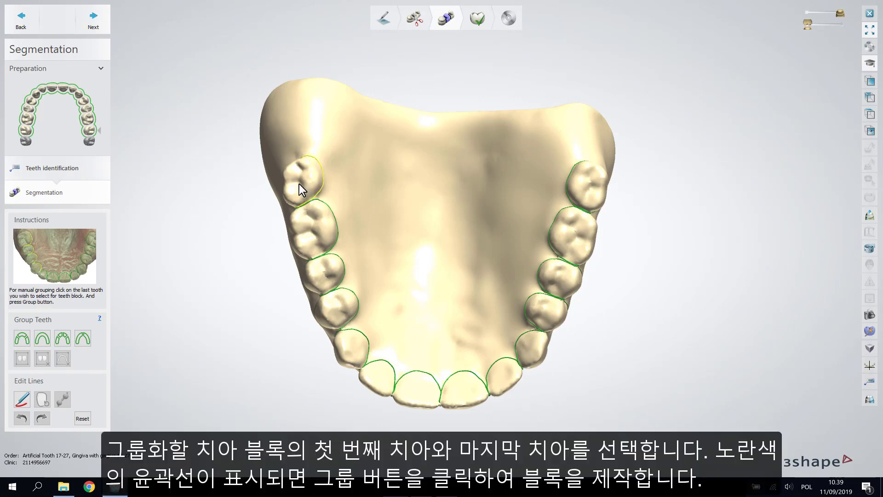
pyautogui.click(311, 223)
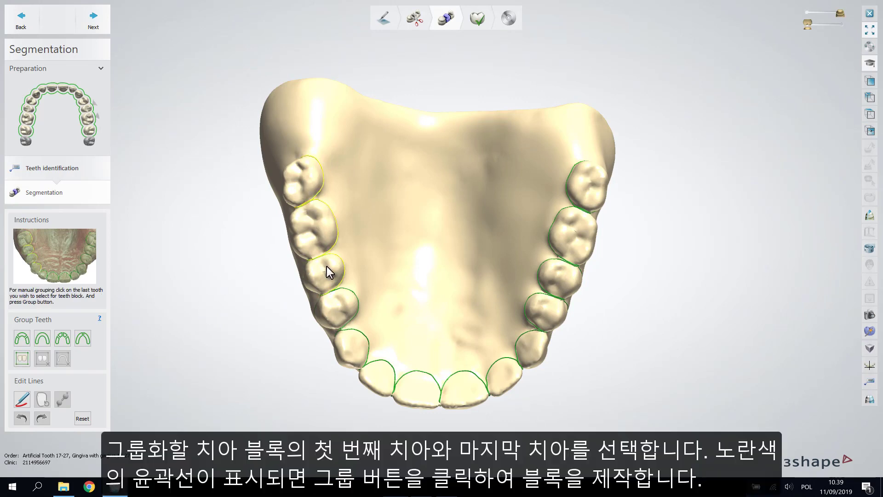
pyautogui.click(350, 347)
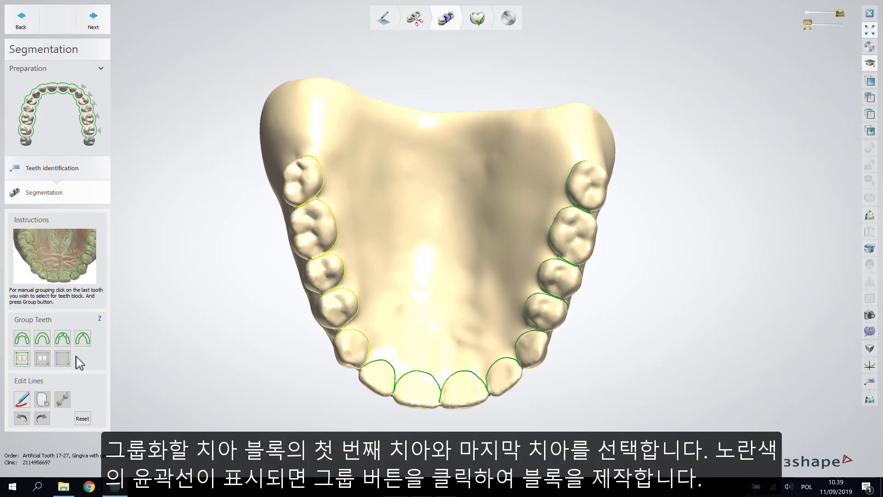
pyautogui.click(16, 358)
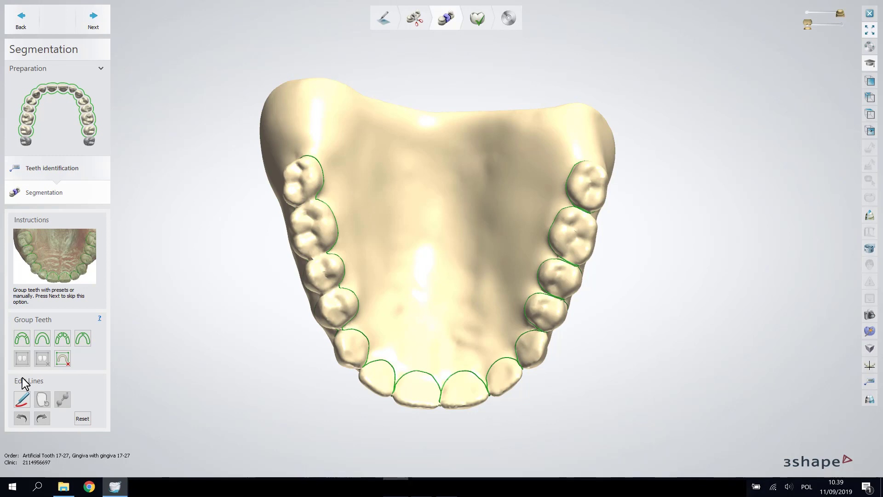
# Manually redraw the left teeth's segmentation line between two left teeth
pyautogui.click(23, 399)
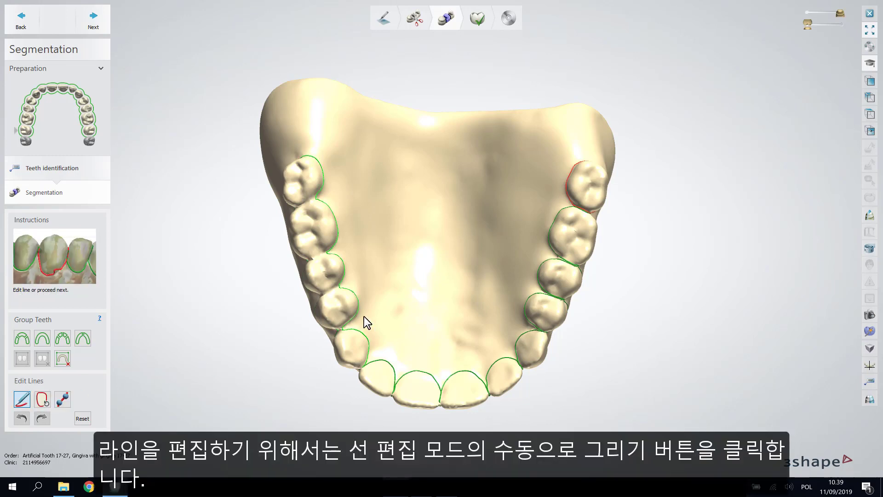
pyautogui.scroll(5, 364, 317)
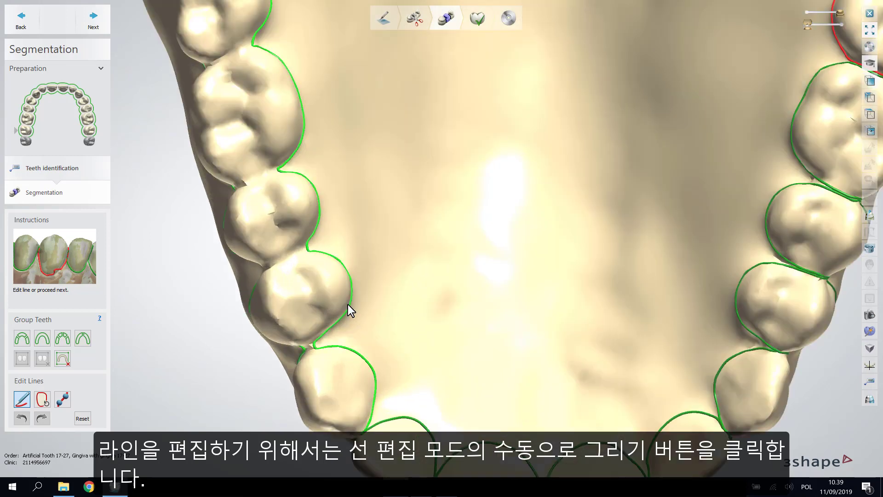
pyautogui.click(349, 305)
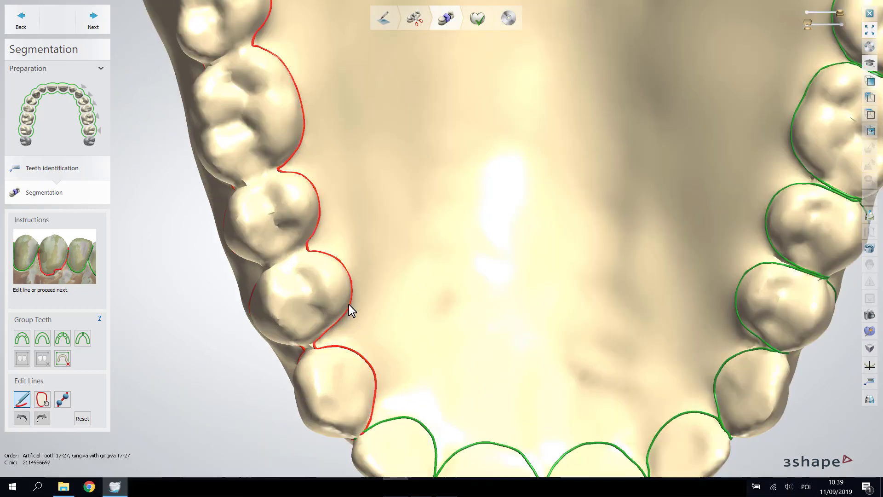
pyautogui.moveTo(348, 305); pyautogui.dragTo(319, 302, button='right')
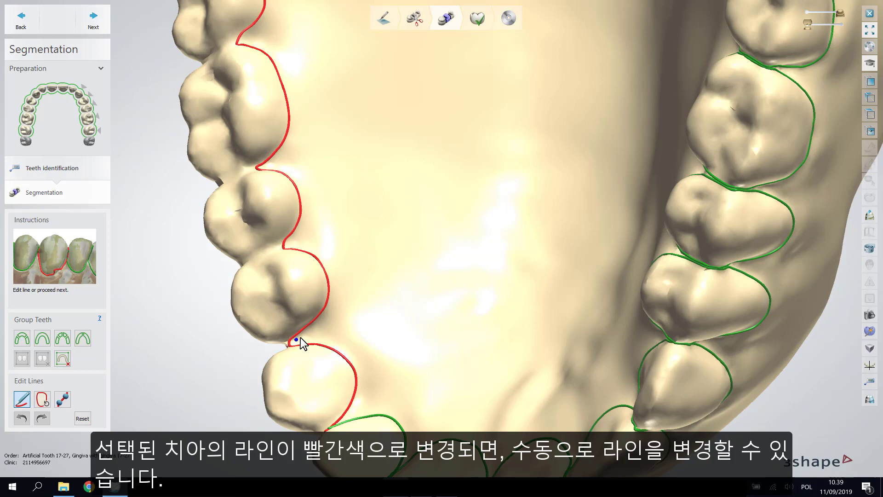
pyautogui.moveTo(329, 289); pyautogui.dragTo(329, 286)
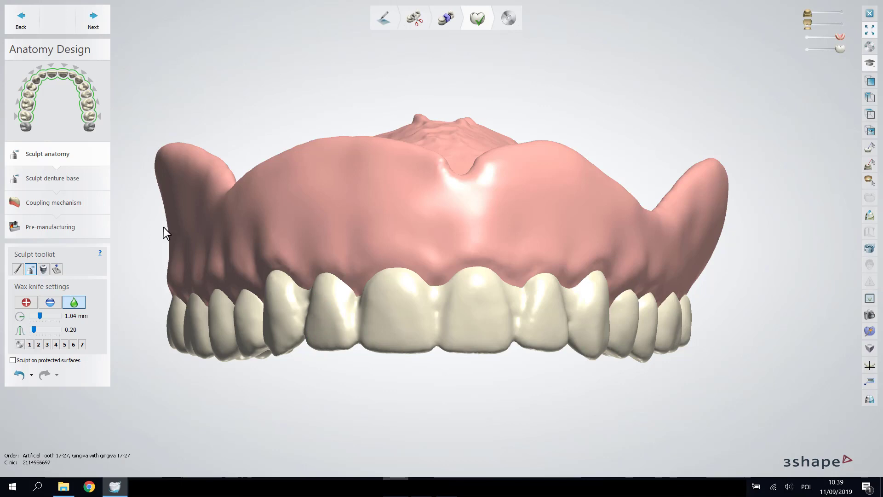
# Move into Sculpt denture base and its Coupling mechanism step
pyautogui.click(90, 182)
pyautogui.click(73, 308)
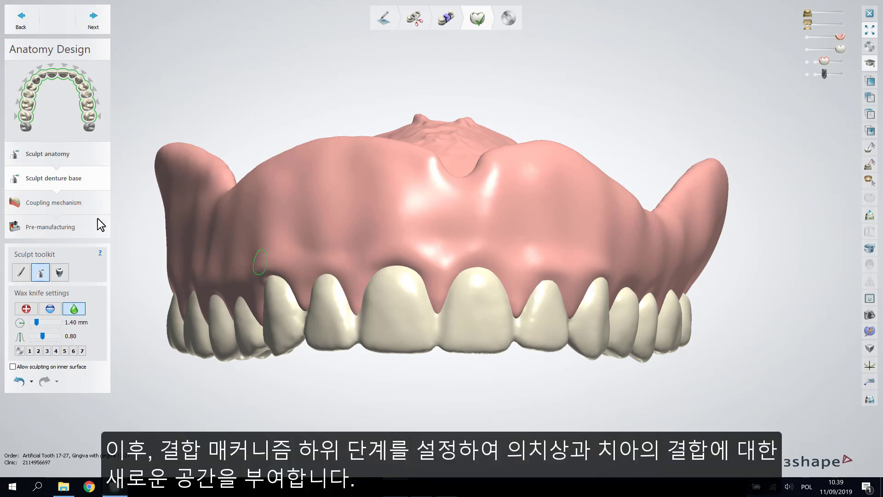
pyautogui.click(98, 204)
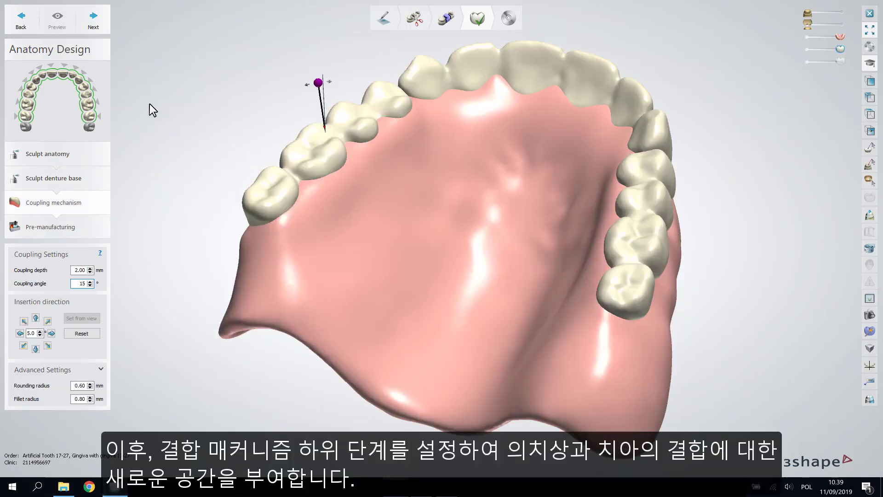
# Hide the gingiva and preview the coupling at 2.00 mm depth and a 15° angle
pyautogui.click(807, 37)
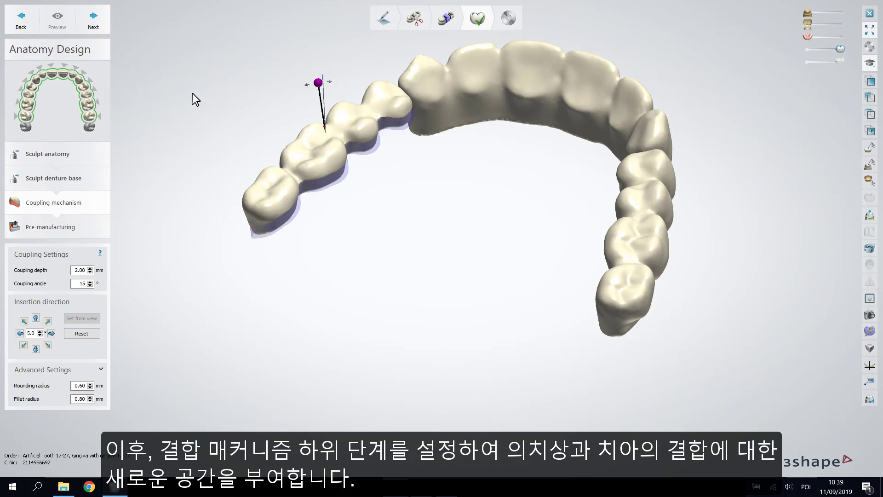
pyautogui.click(90, 282)
pyautogui.click(91, 281)
pyautogui.click(57, 19)
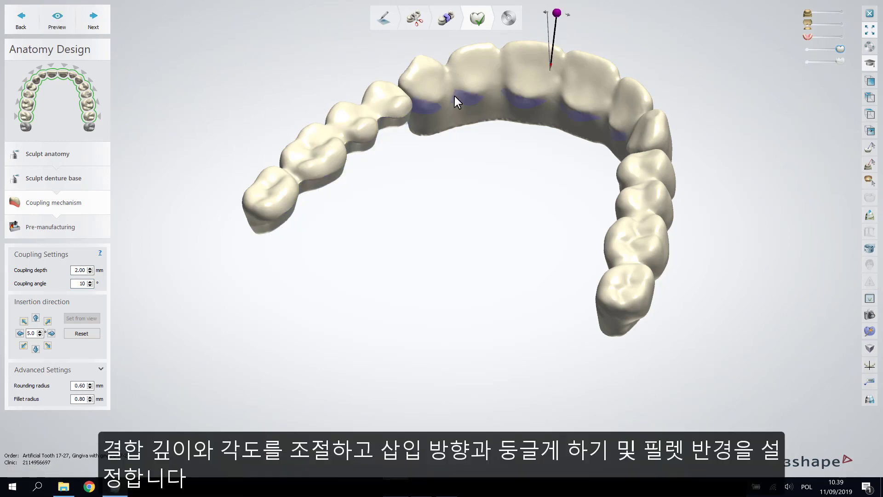
pyautogui.scroll(5, 92, 282)
pyautogui.click(65, 26)
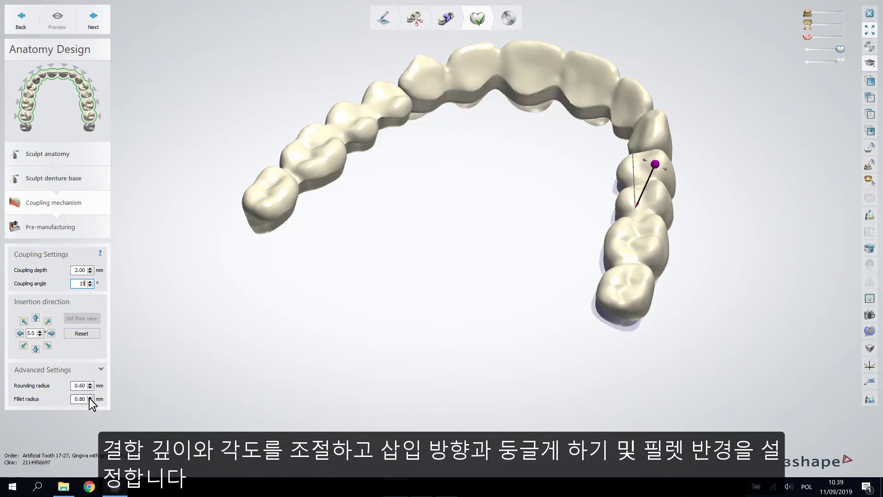
# Raise the tooth-pocket glue space to 0.15 mm in the pre-manufacturing settings
pyautogui.click(109, 228)
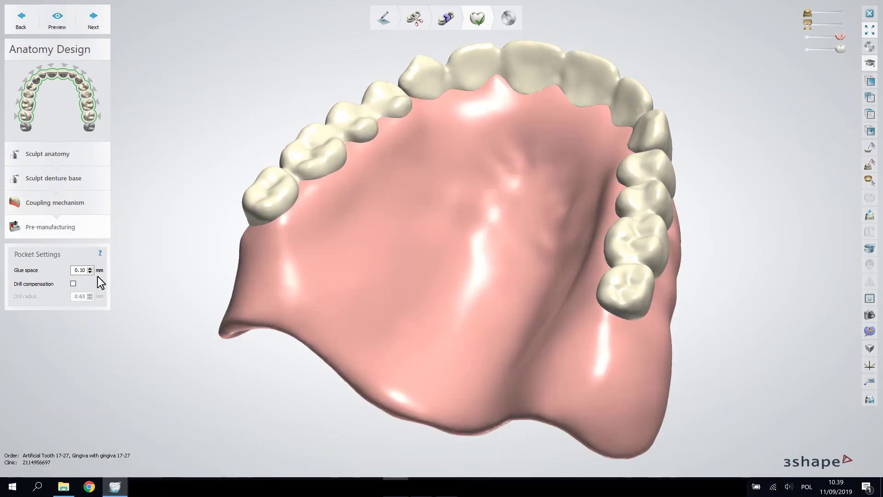
pyautogui.click(92, 269)
pyautogui.click(91, 268)
pyautogui.click(90, 268)
# Preview the pockets with teeth hidden, save the design, and toggle Lift indications on and off
pyautogui.click(807, 49)
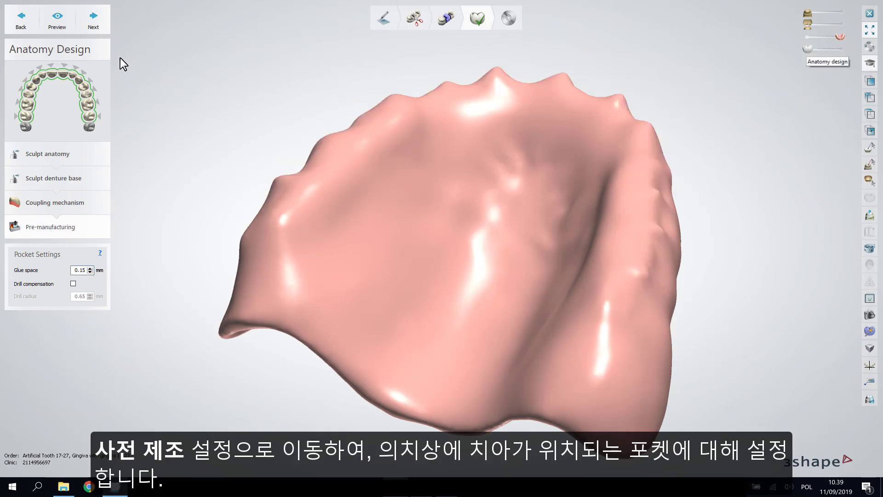
pyautogui.click(57, 20)
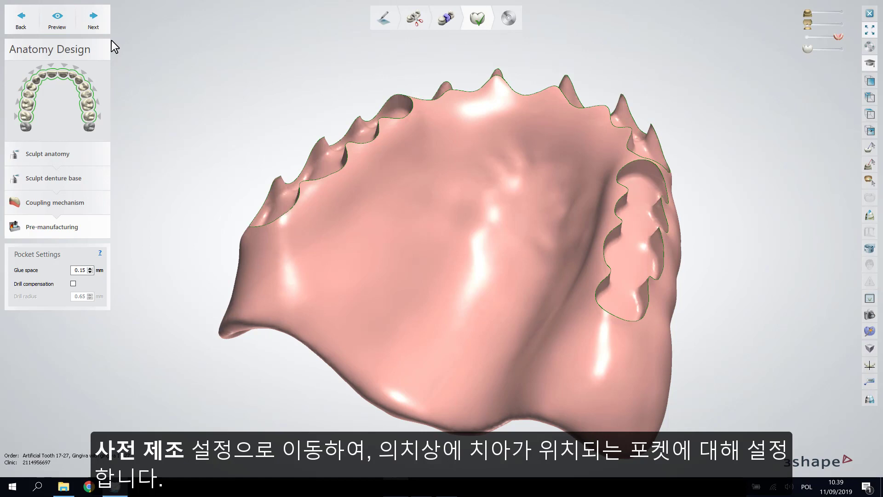
pyautogui.click(106, 28)
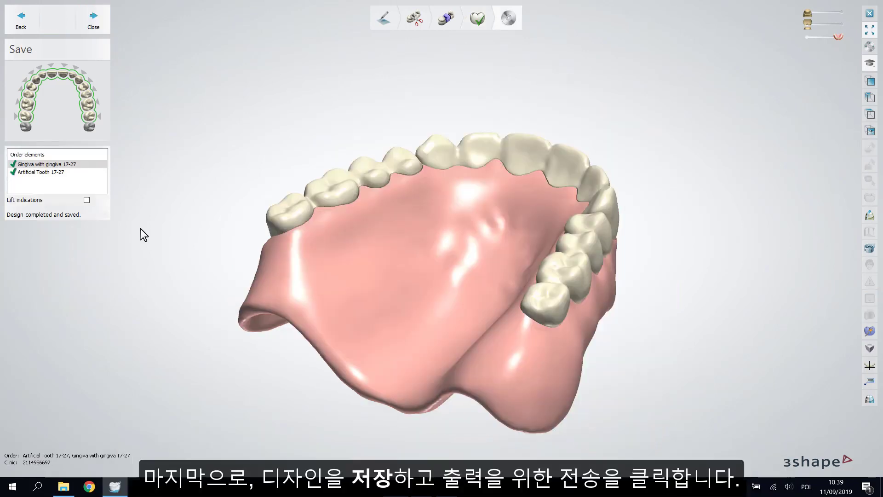
pyautogui.click(88, 200)
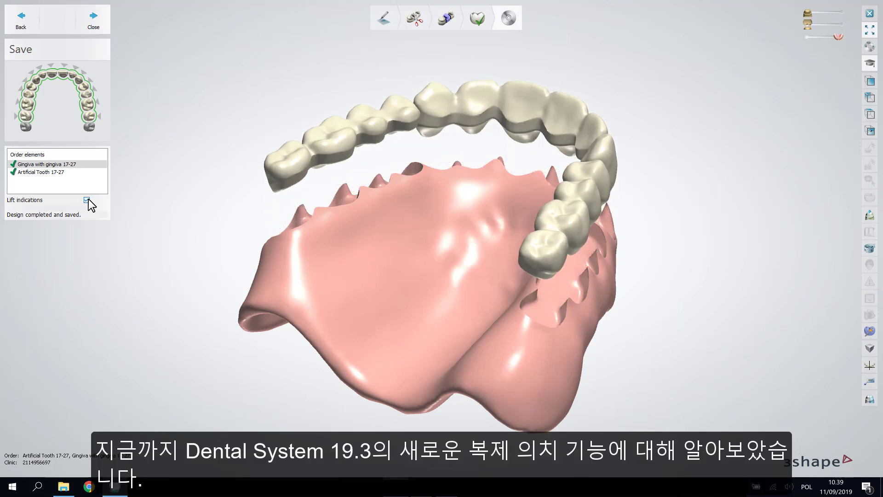
pyautogui.click(87, 200)
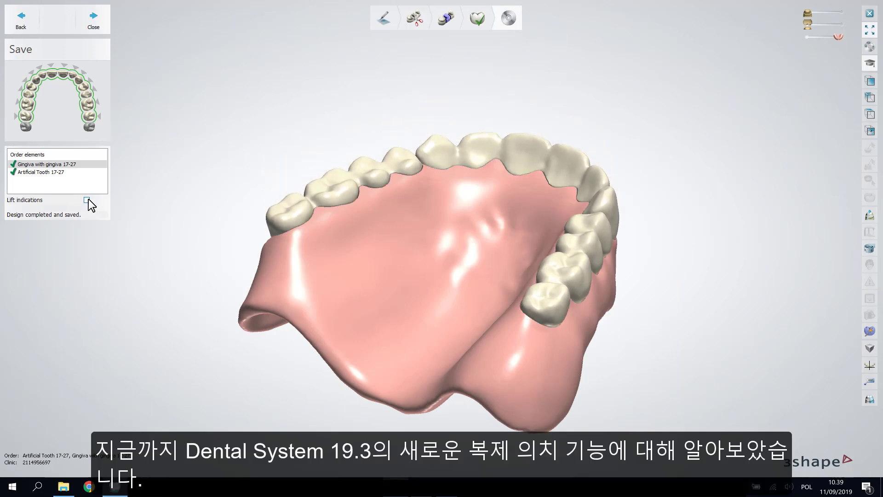